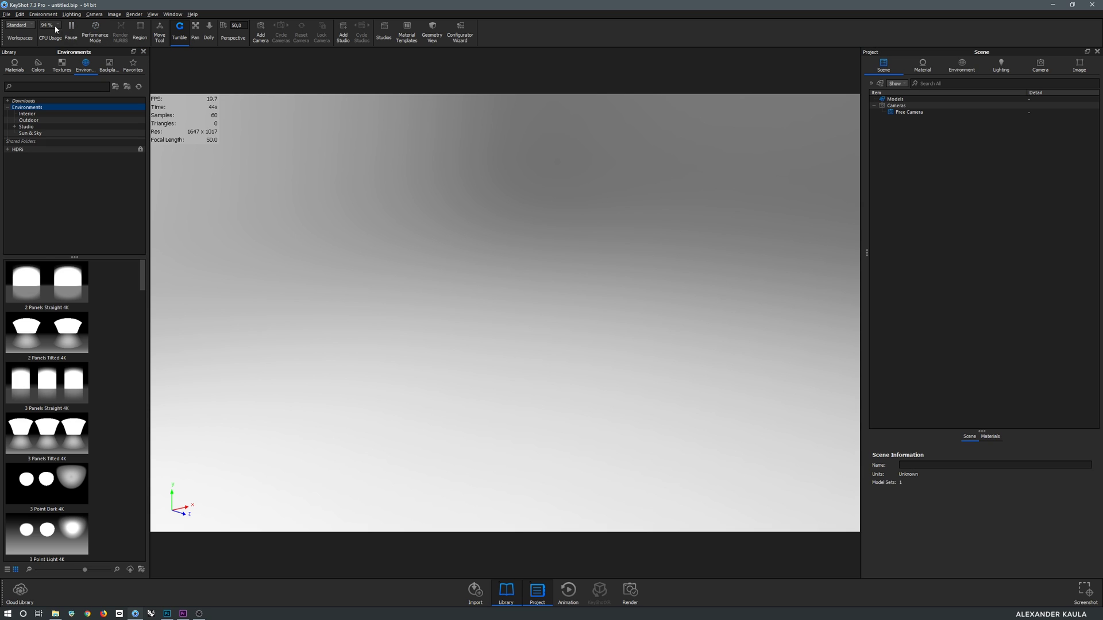
Look through the File menu commands and close it without choosing anything
{"action": "left_click", "coordinate": [6, 14]}
{"action": "left_click", "coordinate": [6, 14]}
{"action": "left_click", "coordinate": [6, 13]}
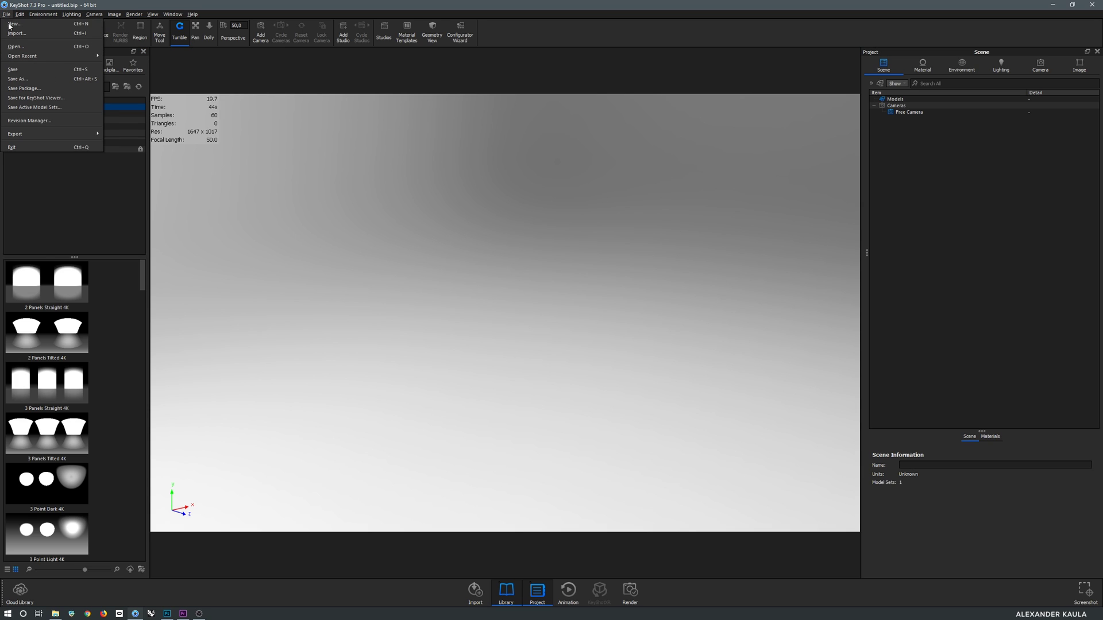
{"action": "left_click", "coordinate": [572, 50]}
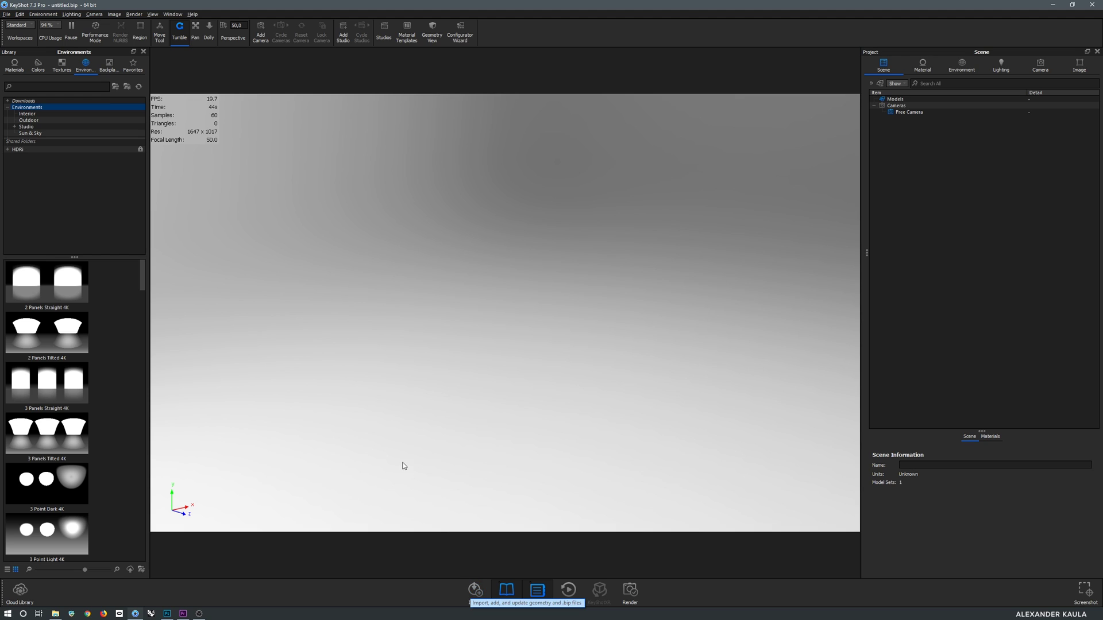
Drag the Armchair Rocker_obj model from Explorer into the scene and import it
{"action": "key", "text": "alt+Tab"}
{"action": "left_click", "coordinate": [661, 233]}
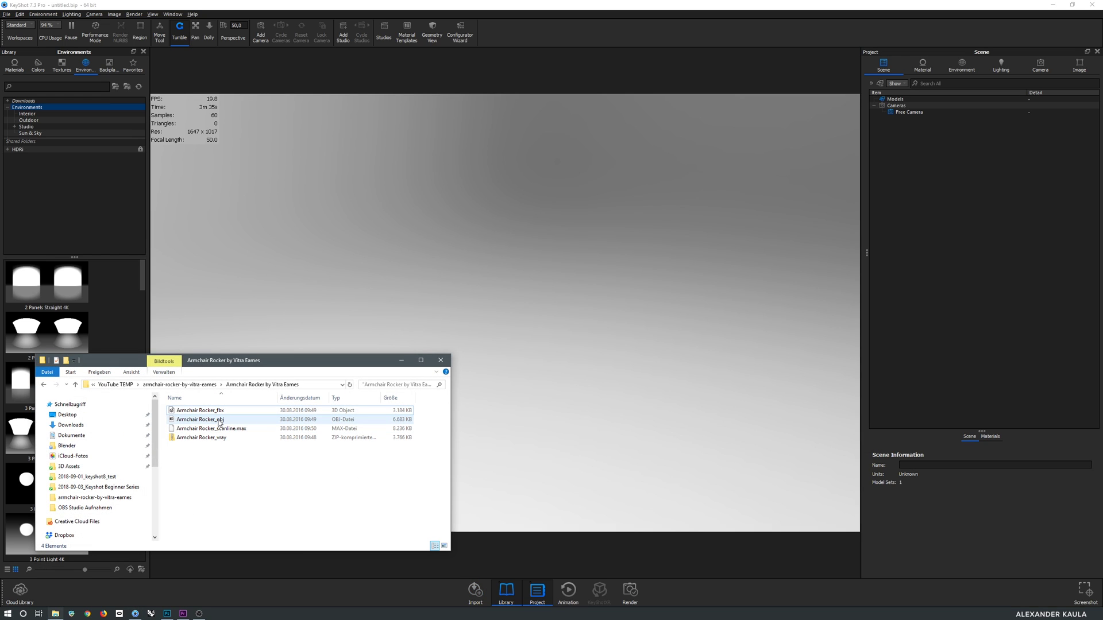
{"action": "left_click_drag", "start_coordinate": [219, 423], "coordinate": [596, 312]}
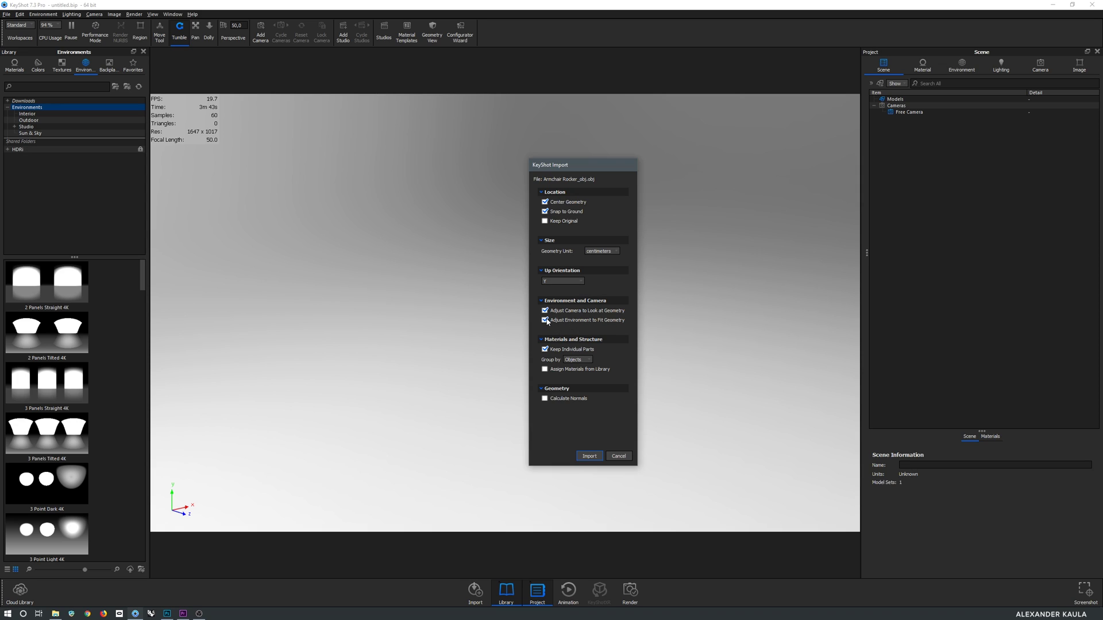
{"action": "left_click", "coordinate": [590, 456]}
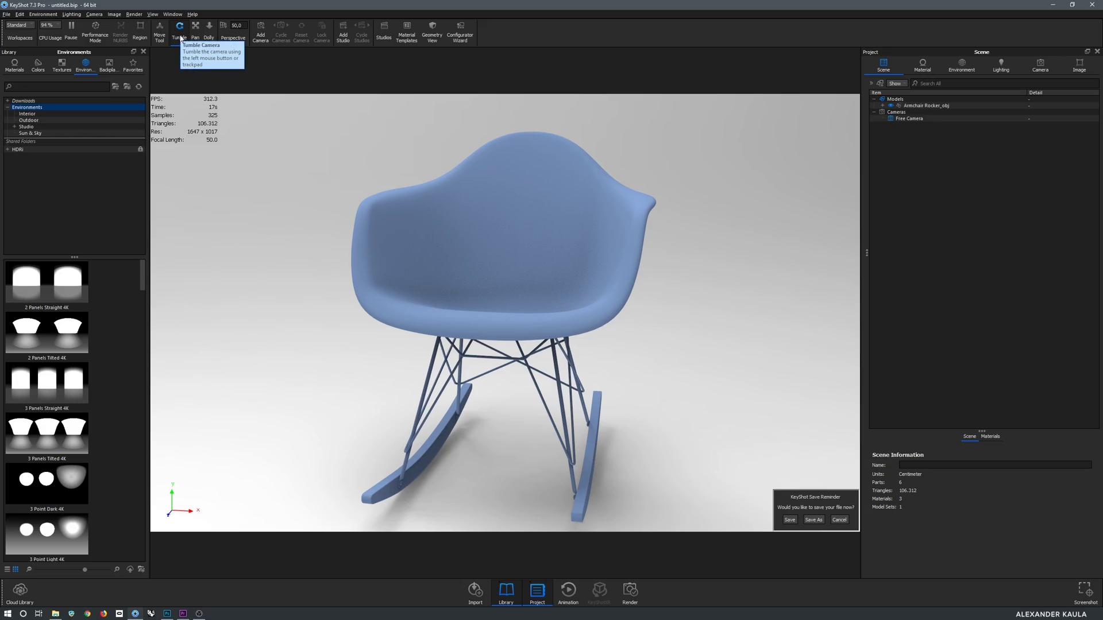
Orbit, zoom and pan around the blue chair, including its back, ending on the whole chair
{"action": "mouse_move", "coordinate": [421, 296]}
{"action": "left_mouse_down"}
{"action": "mouse_move", "coordinate": [586, 312]}
{"action": "mouse_move", "coordinate": [654, 278]}
{"action": "mouse_move", "coordinate": [500, 193]}
{"action": "mouse_move", "coordinate": [995, 275]}
{"action": "mouse_move", "coordinate": [636, 290]}
{"action": "mouse_move", "coordinate": [426, 275]}
{"action": "left_mouse_up"}
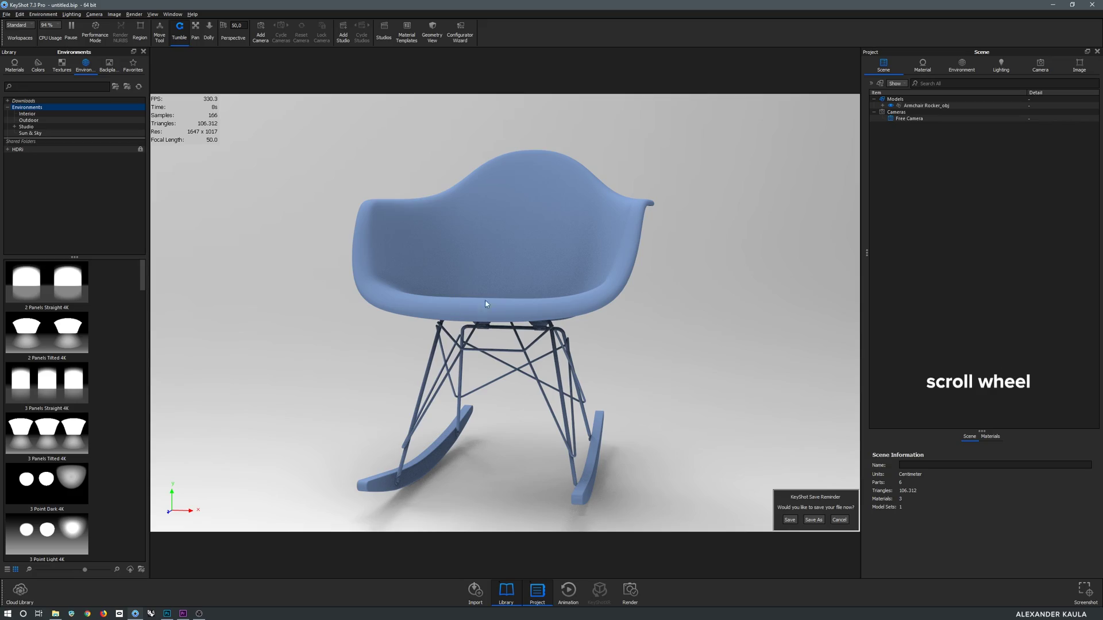
{"action": "scroll", "coordinate": [469, 290], "scroll_direction": "up", "scroll_amount": 5}
{"action": "scroll", "coordinate": [472, 290], "scroll_direction": "down", "scroll_amount": 6}
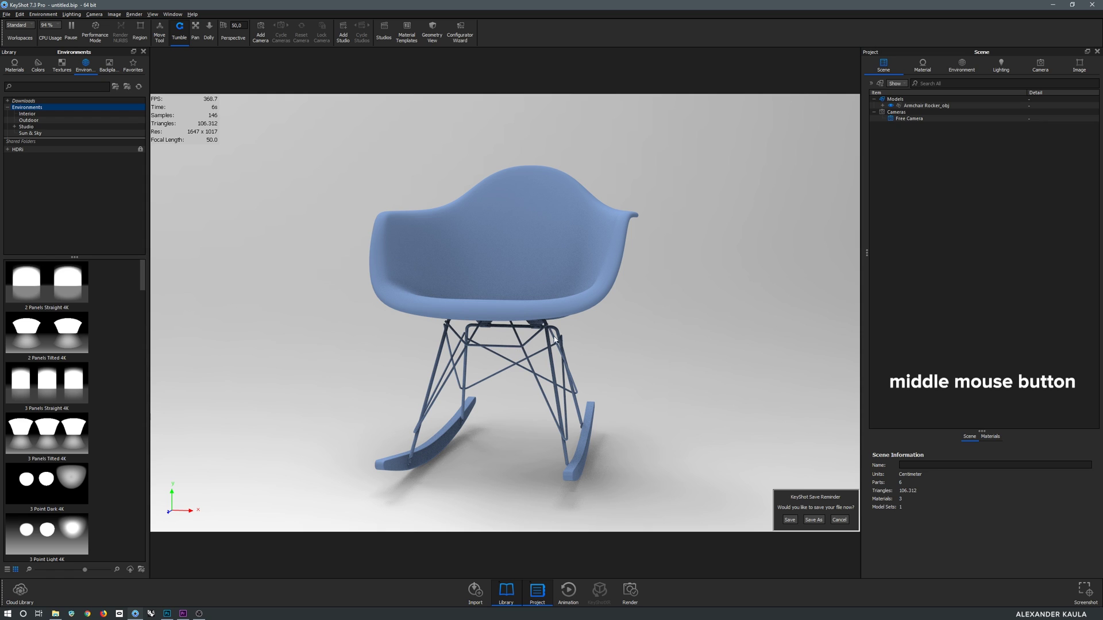
{"action": "middle_click_drag", "start_coordinate": [575, 311], "coordinate": [691, 301]}
{"action": "left_click_drag", "start_coordinate": [691, 301], "coordinate": [598, 292]}
{"action": "scroll", "coordinate": [598, 292], "scroll_direction": "up", "scroll_amount": 6}
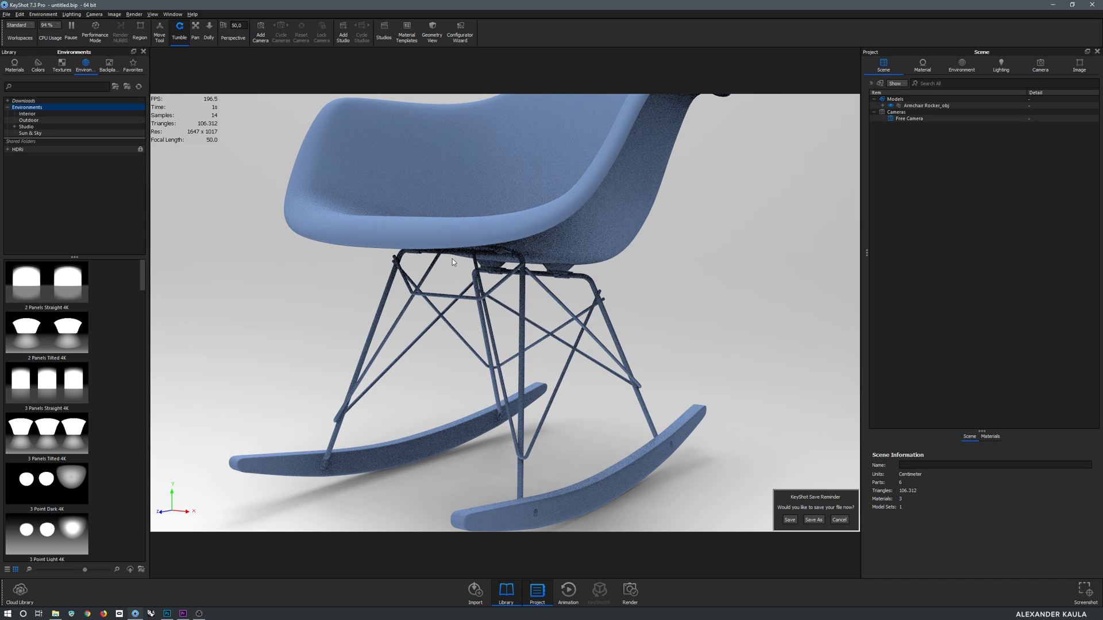
{"action": "scroll", "coordinate": [453, 262], "scroll_direction": "down", "scroll_amount": 6}
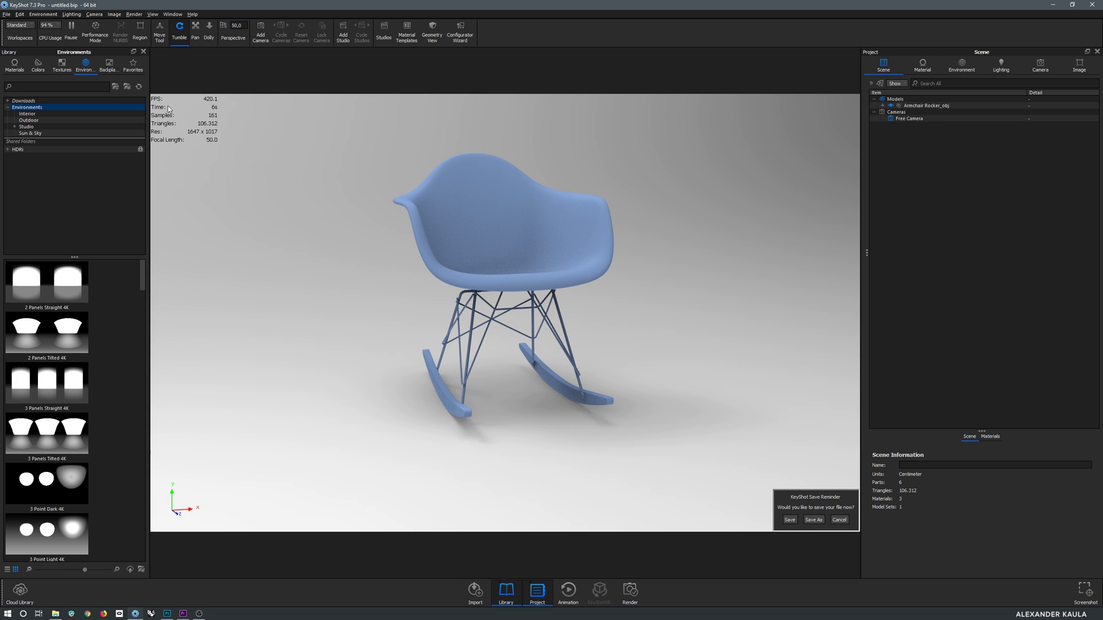
Switch the library to Materials and select the chair shell
{"action": "left_click", "coordinate": [12, 70]}
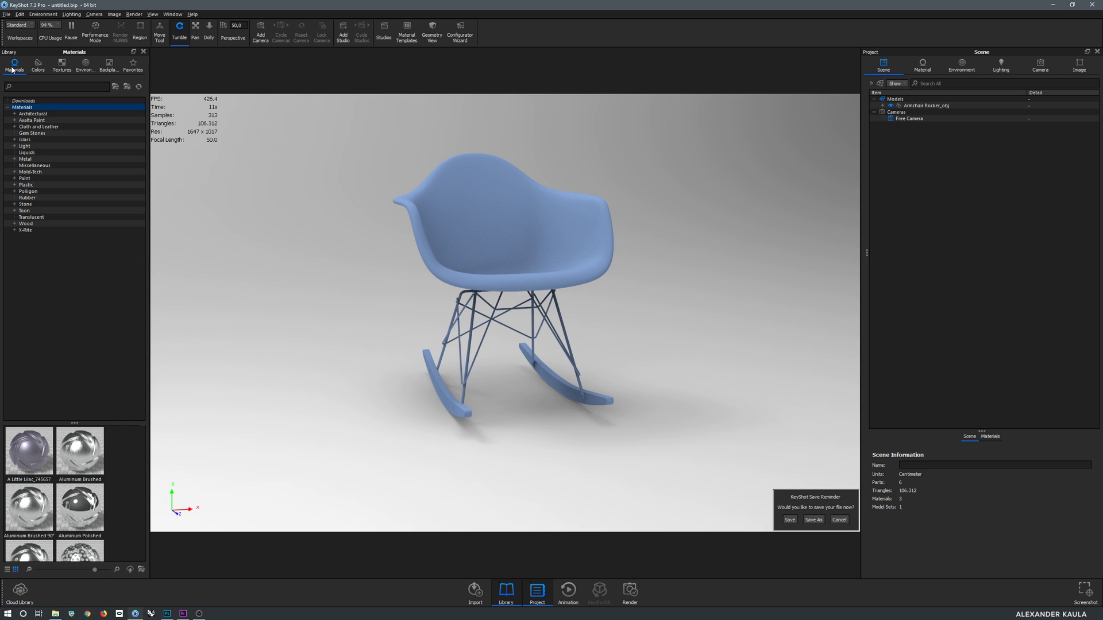
{"action": "key", "text": "m"}
{"action": "key", "text": "m"}
{"action": "key", "text": "m"}
{"action": "left_click", "coordinate": [485, 228]}
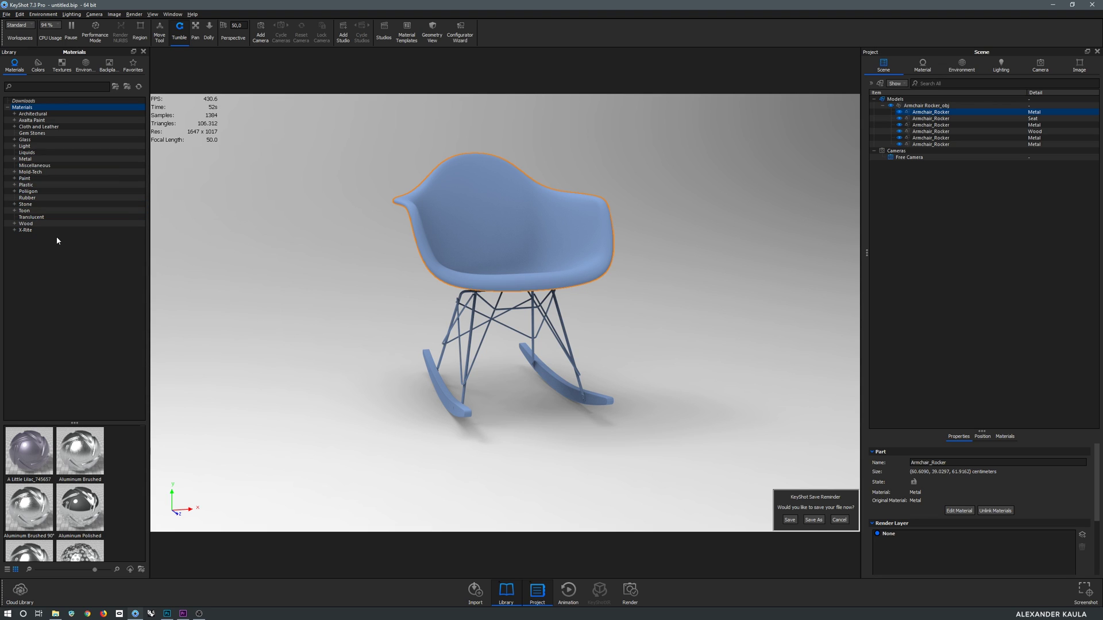
Browse Plastic > Hard > Rough and drag Hard Rough Plastic Blue onto the chair
{"action": "left_click", "coordinate": [44, 185]}
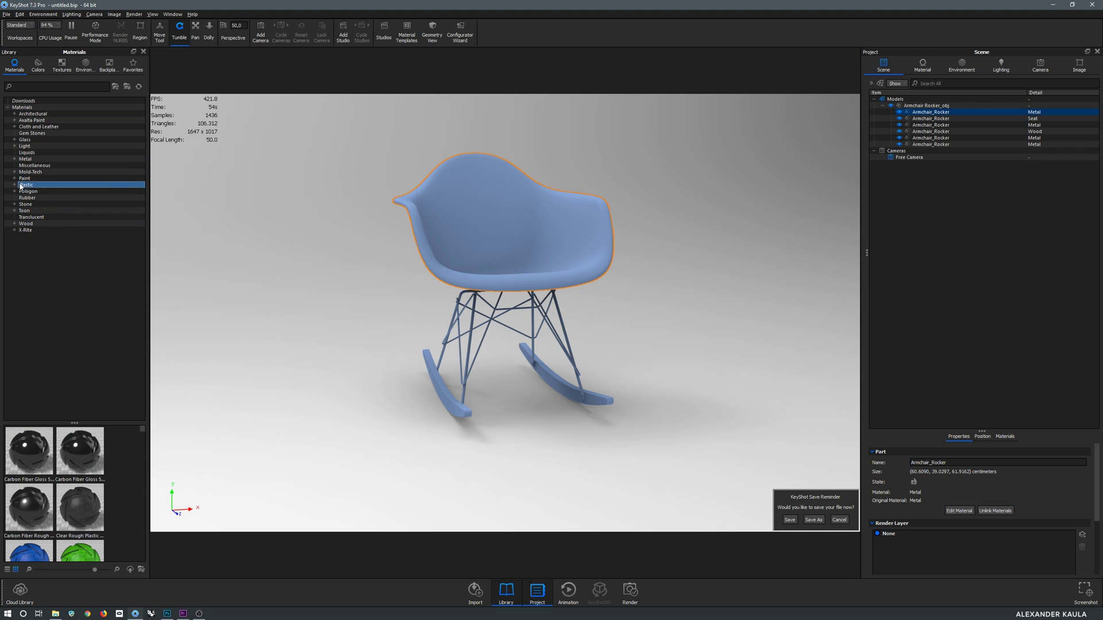
{"action": "left_click", "coordinate": [15, 185]}
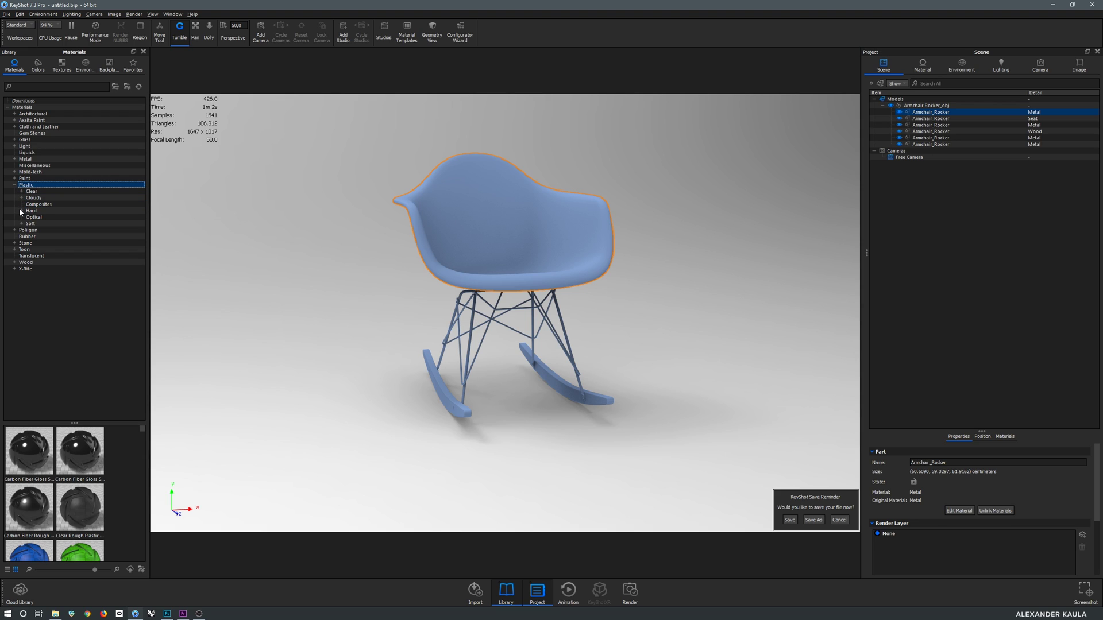
{"action": "left_click", "coordinate": [21, 211]}
{"action": "left_click", "coordinate": [59, 219]}
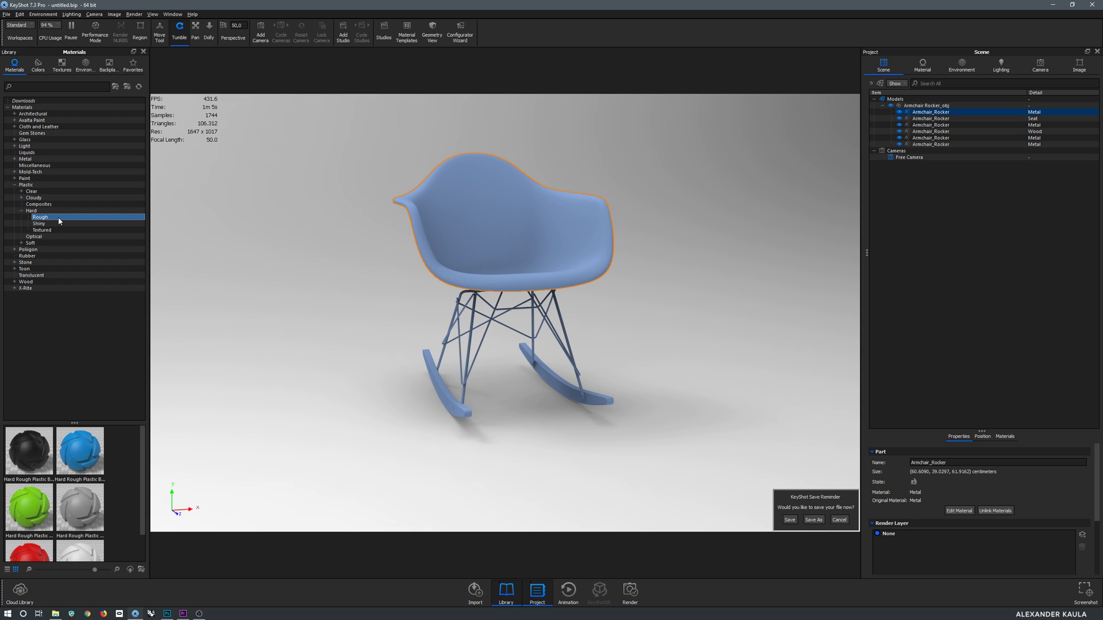
{"action": "left_click_drag", "start_coordinate": [74, 423], "coordinate": [74, 358]}
{"action": "left_click", "coordinate": [69, 392]}
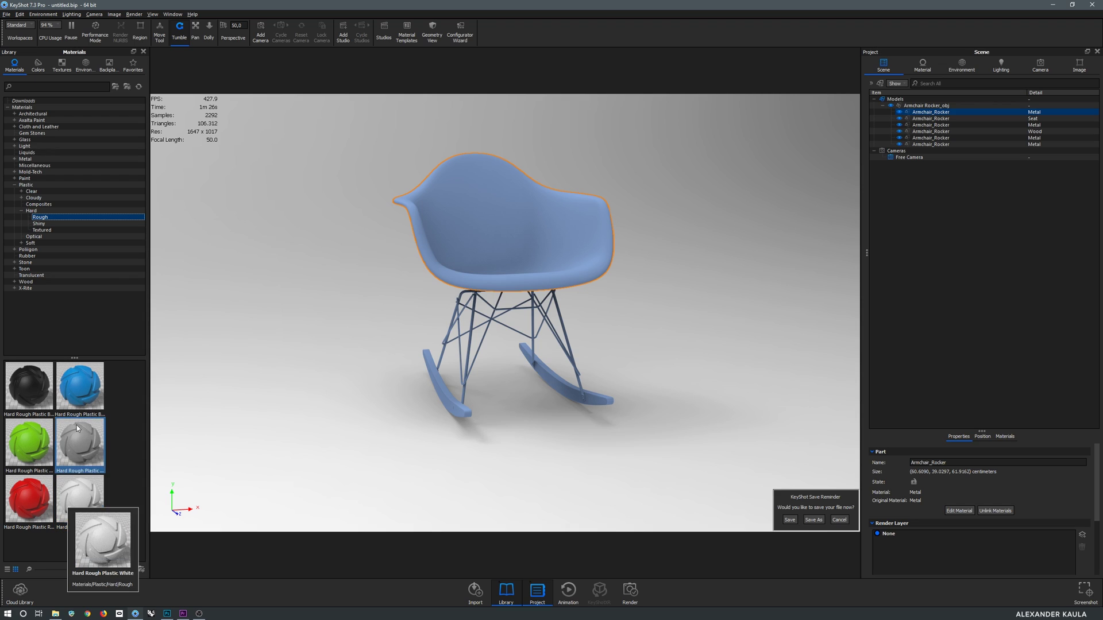
{"action": "mouse_move", "coordinate": [78, 428]}
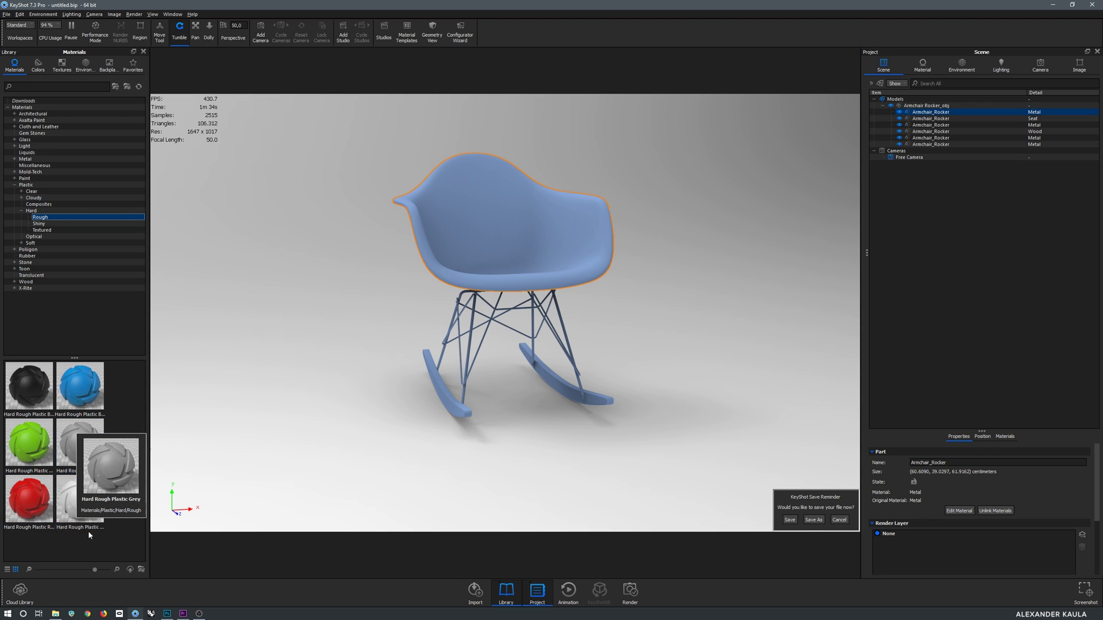
{"action": "mouse_move", "coordinate": [91, 499]}
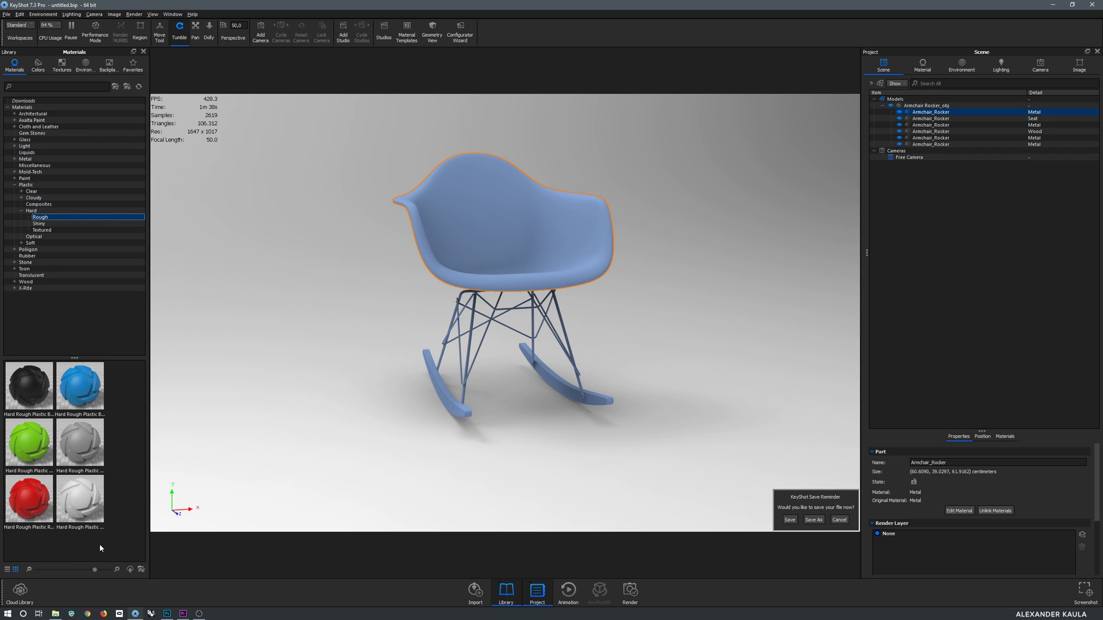
{"action": "left_click", "coordinate": [81, 386]}
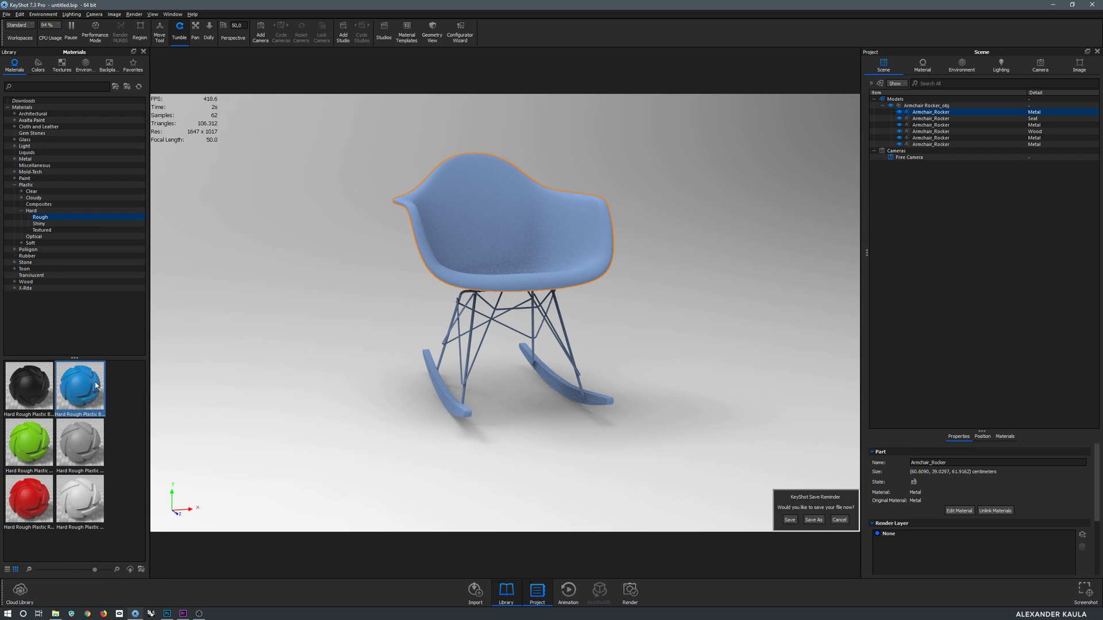
{"action": "mouse_move", "coordinate": [98, 392]}
{"action": "left_click_drag", "start_coordinate": [98, 392], "coordinate": [474, 215]}
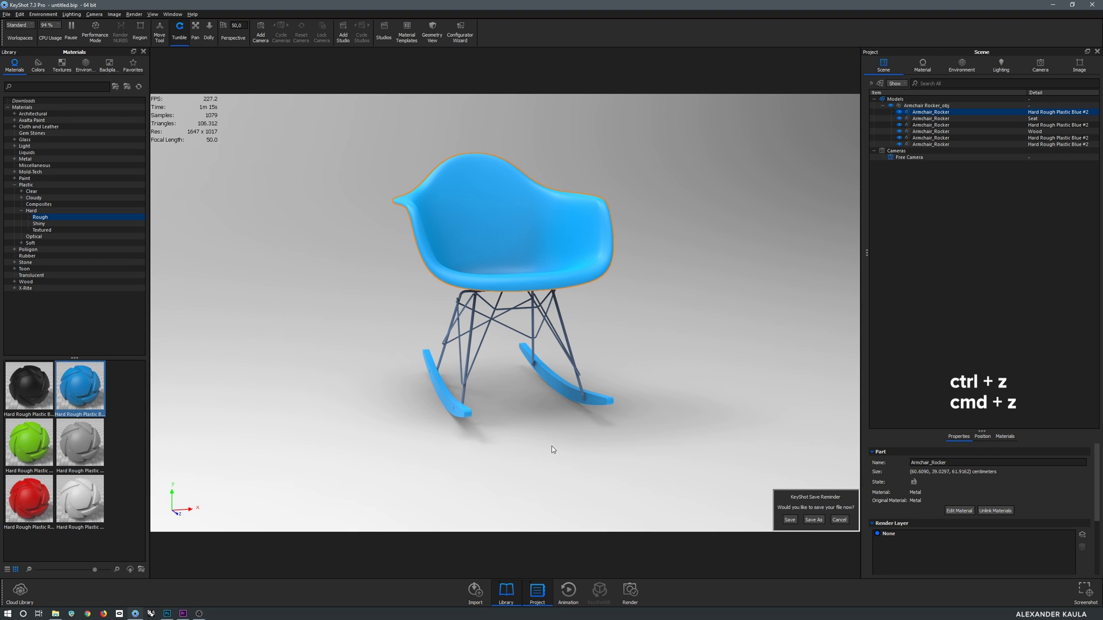
Undo the chair-wide blue, unlink the seat's material, and apply blue rough plastic to the seat only
{"action": "key", "text": "ctrl+z"}
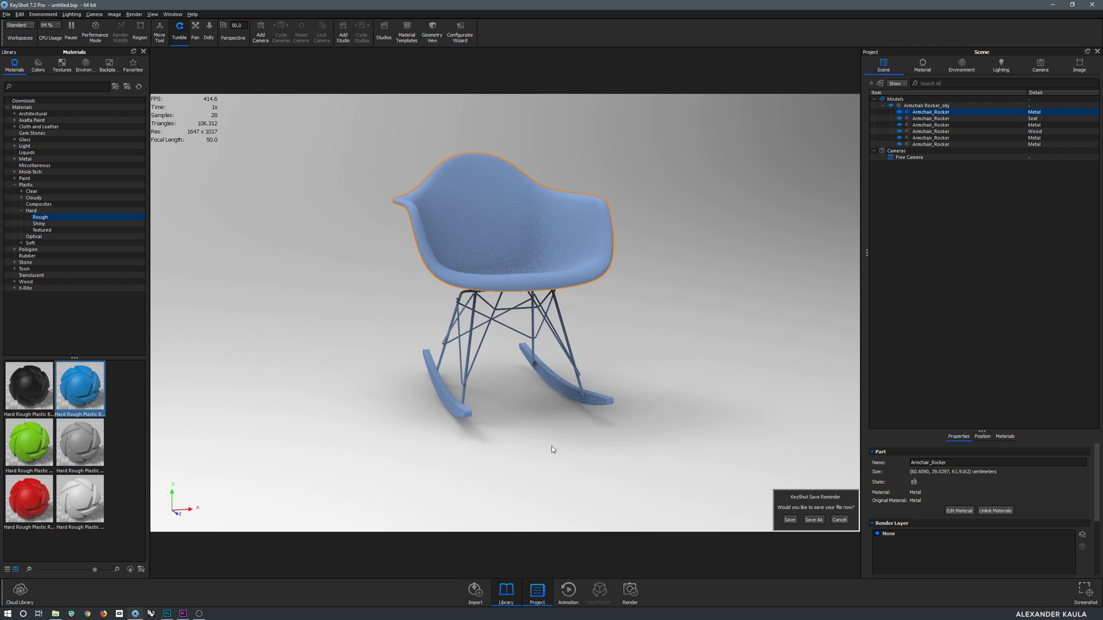
{"action": "right_click", "coordinate": [578, 231]}
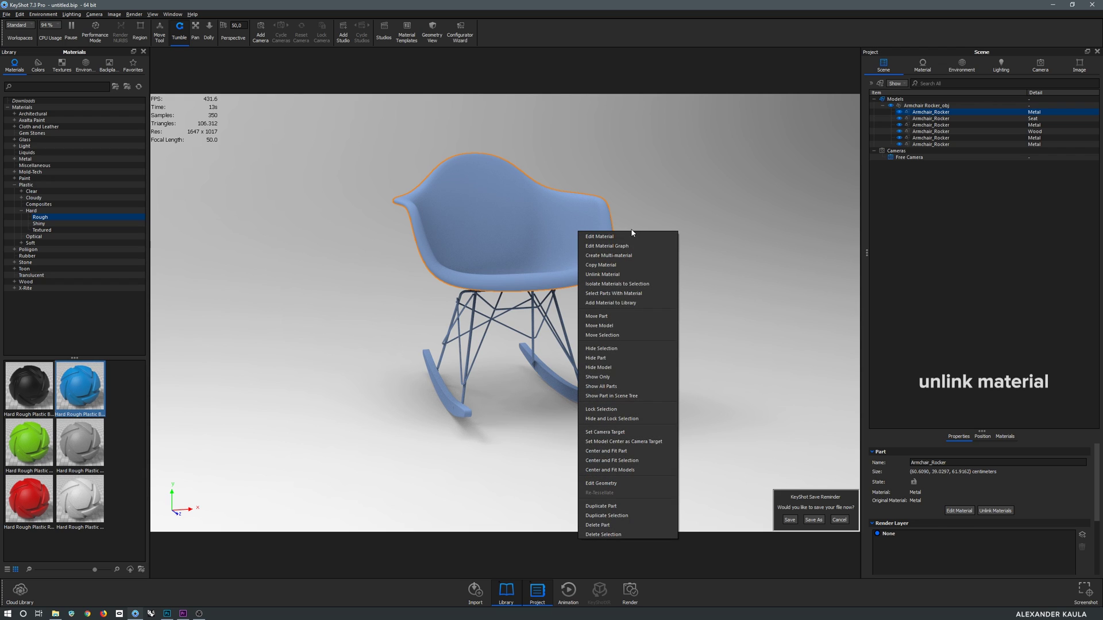
{"action": "left_click", "coordinate": [642, 276]}
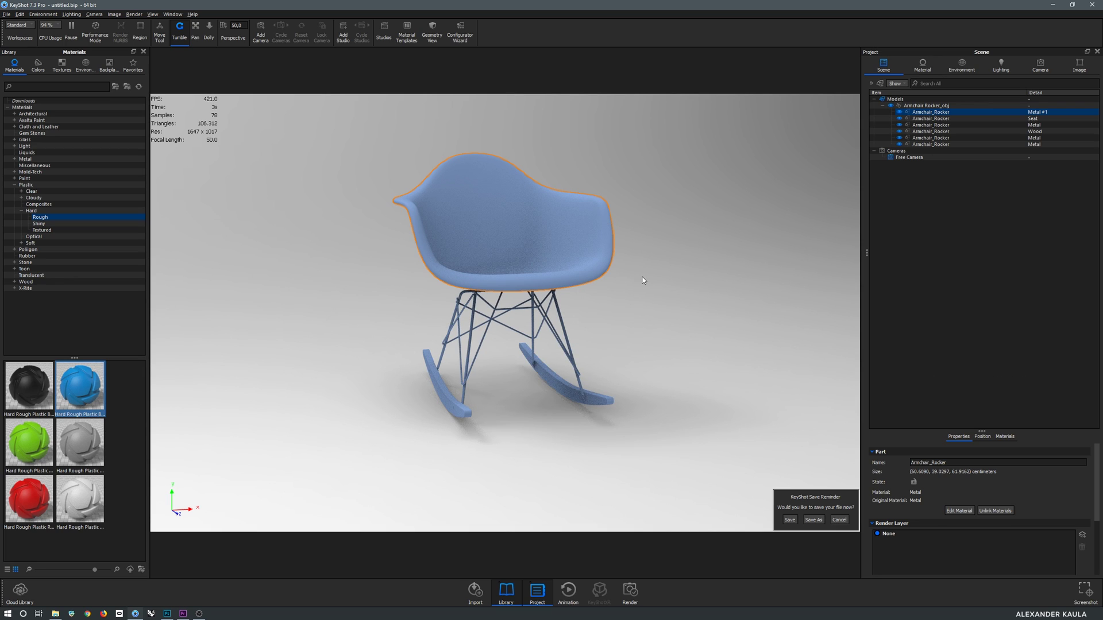
{"action": "left_click_drag", "start_coordinate": [92, 391], "coordinate": [480, 217]}
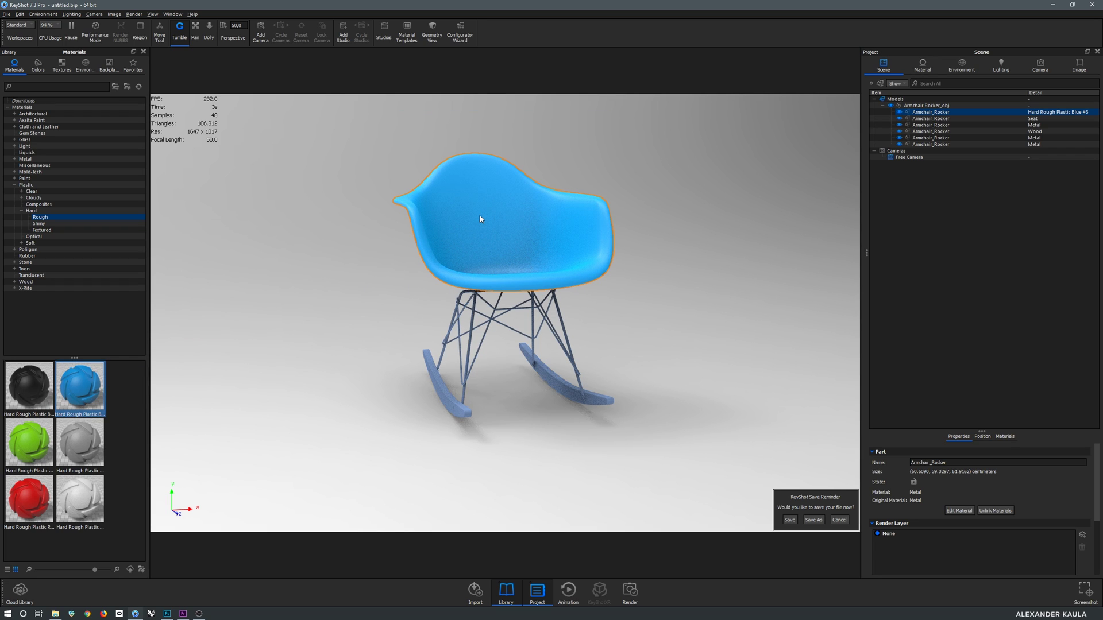
{"action": "left_click_drag", "start_coordinate": [606, 332], "coordinate": [572, 347]}
Turn on Performance Mode and orbit below to select the metal mount under the seat
{"action": "scroll", "coordinate": [572, 347], "scroll_direction": "up", "scroll_amount": 5}
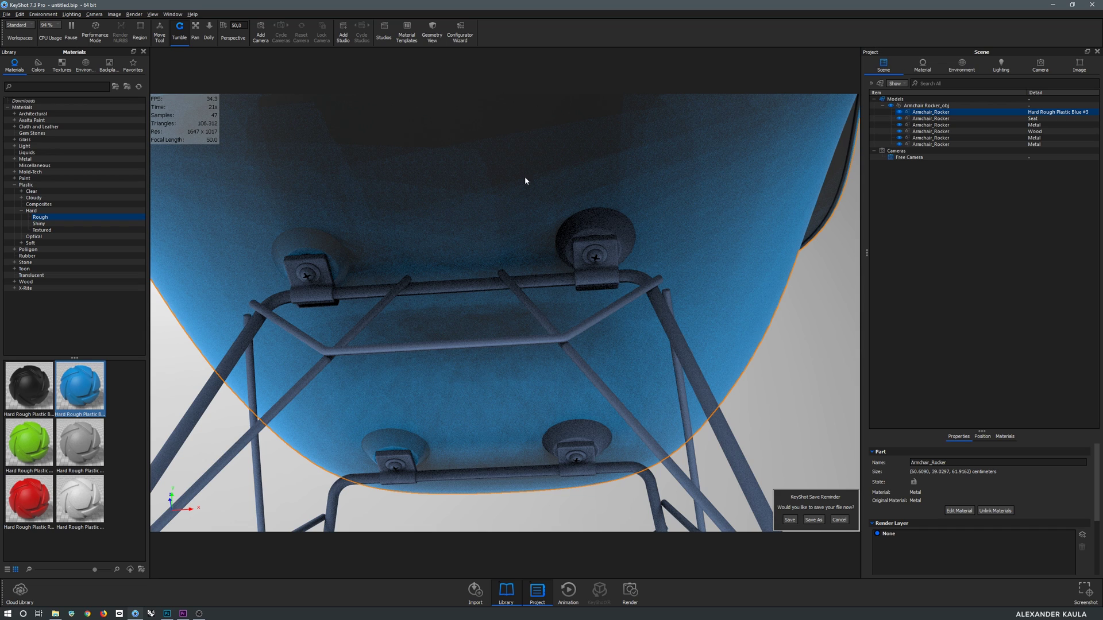
{"action": "left_click", "coordinate": [95, 37]}
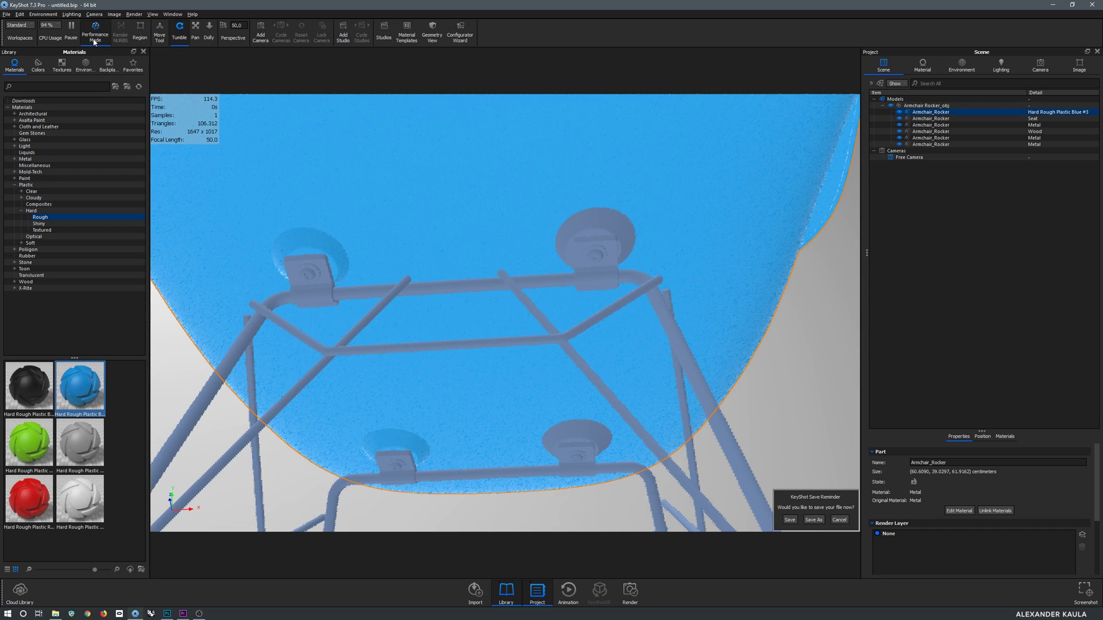
{"action": "left_click_drag", "start_coordinate": [584, 221], "coordinate": [513, 274]}
{"action": "left_click", "coordinate": [563, 229]}
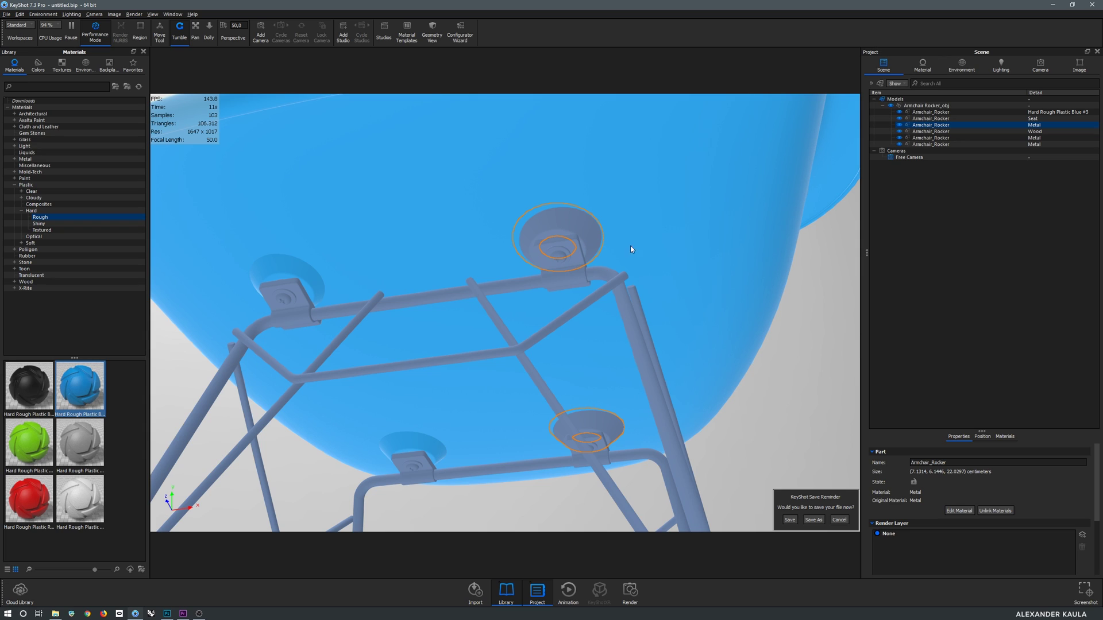
Copy the shell's blue plastic and paste it as a linked material onto the mount
{"action": "left_click", "coordinate": [672, 202]}
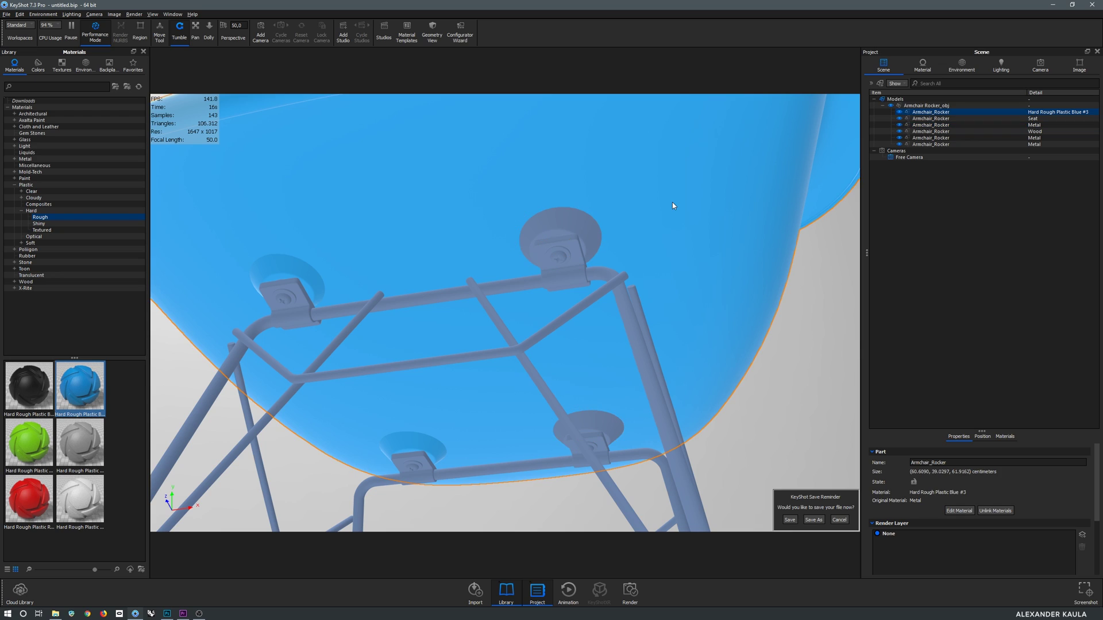
{"action": "right_click", "coordinate": [642, 177]}
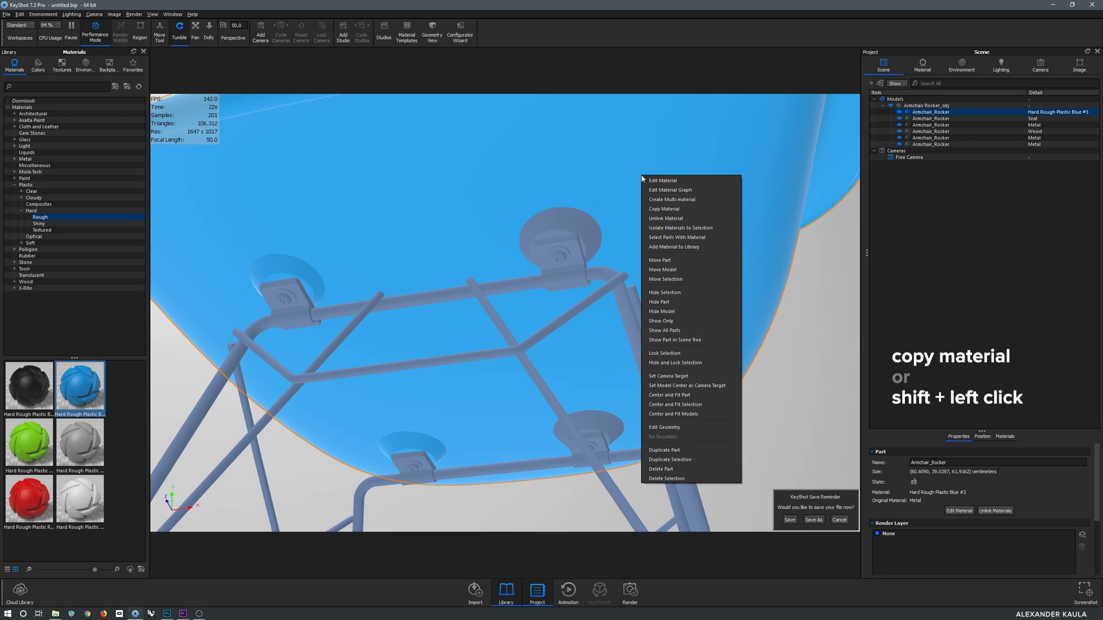
{"action": "left_click", "coordinate": [688, 208]}
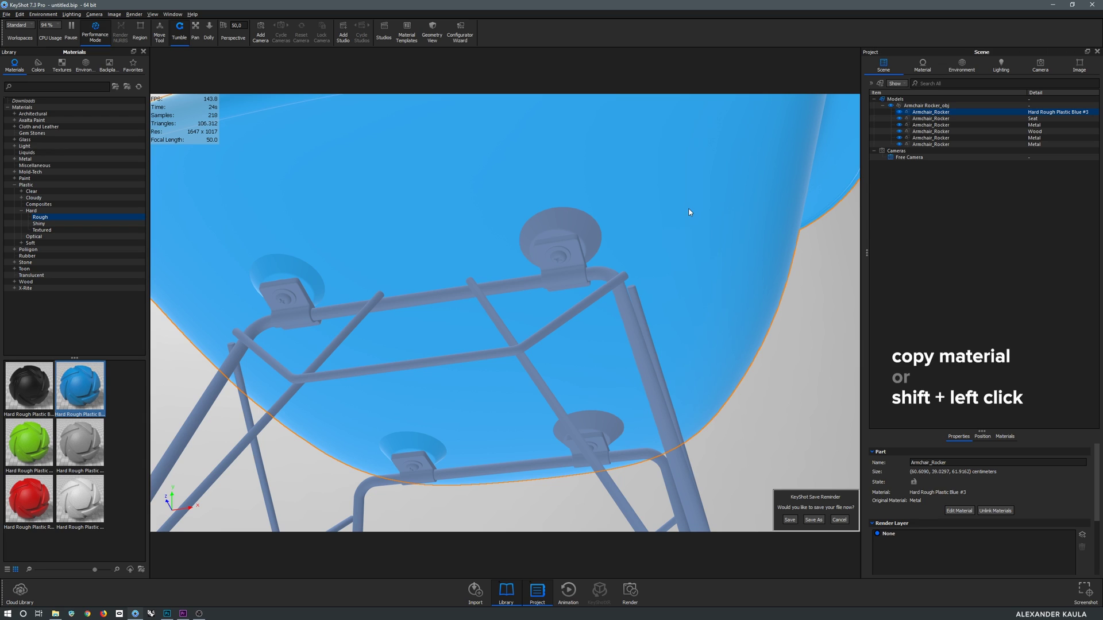
{"action": "right_click", "coordinate": [559, 235]}
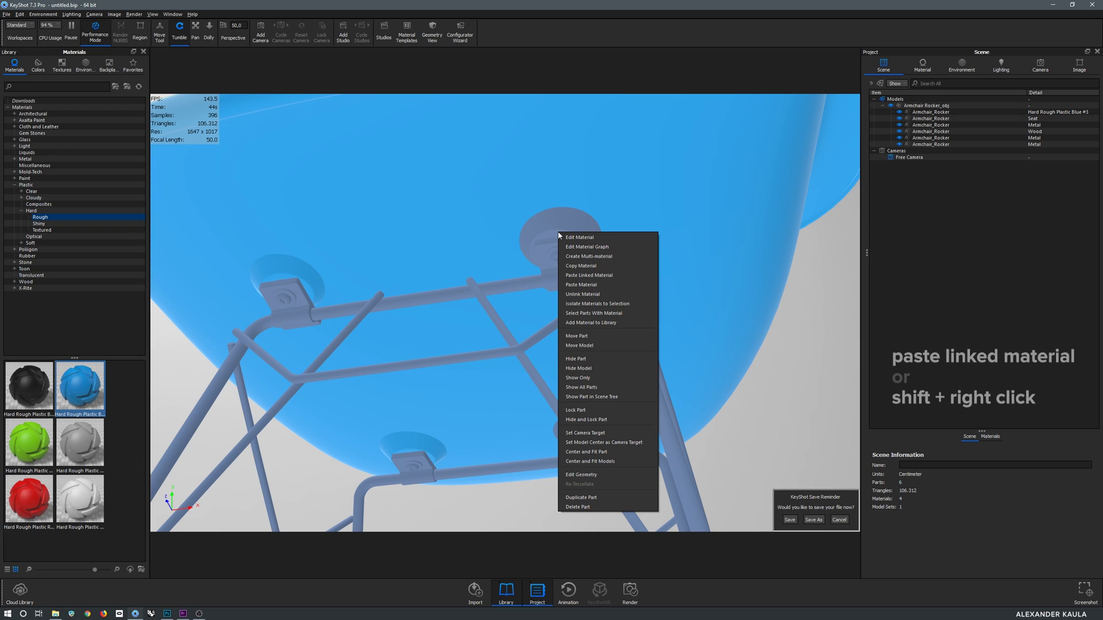
{"action": "left_click", "coordinate": [617, 275]}
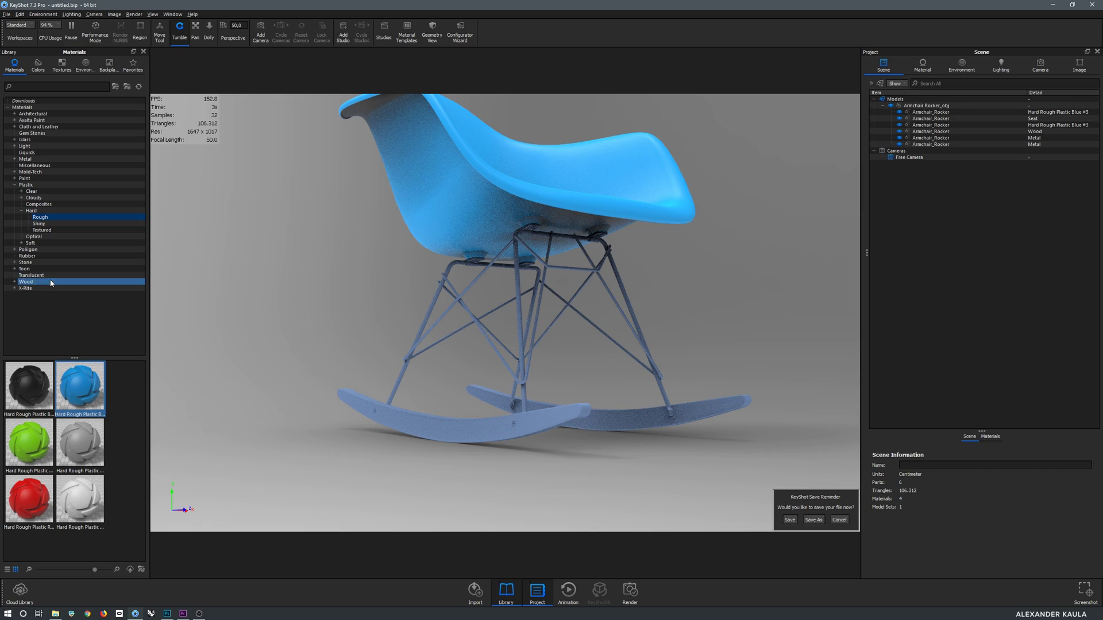
Apply Wood > Traditional > Ash to the rockers
{"action": "double_click", "coordinate": [25, 281]}
{"action": "left_click", "coordinate": [37, 295]}
{"action": "left_click_drag", "start_coordinate": [29, 385], "coordinate": [454, 440]}
Apply Metal > Steel > Steel Polished to the chair legs
{"action": "left_click", "coordinate": [599, 382]}
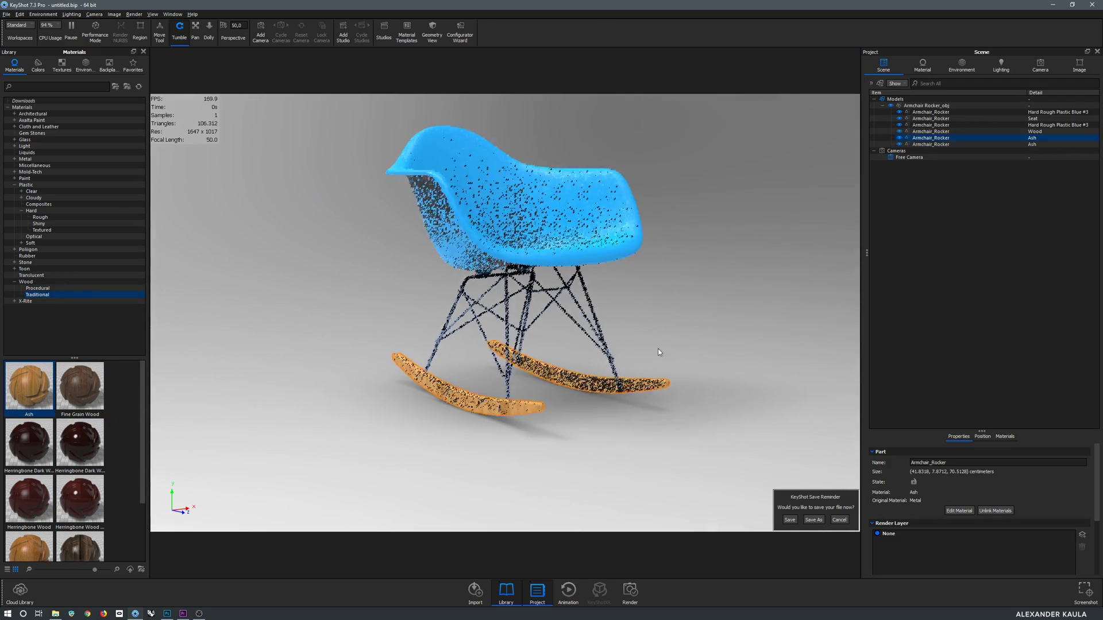
{"action": "double_click", "coordinate": [26, 158]}
{"action": "left_click", "coordinate": [31, 250]}
{"action": "left_click_drag", "start_coordinate": [80, 442], "coordinate": [506, 322]}
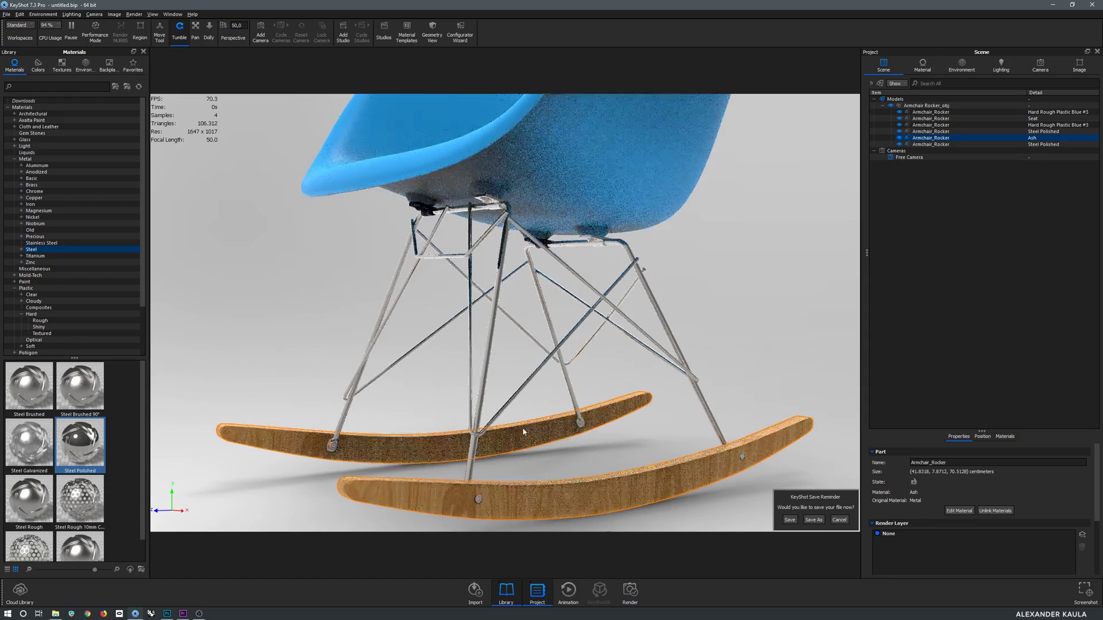
{"action": "left_click_drag", "start_coordinate": [523, 432], "coordinate": [426, 357]}
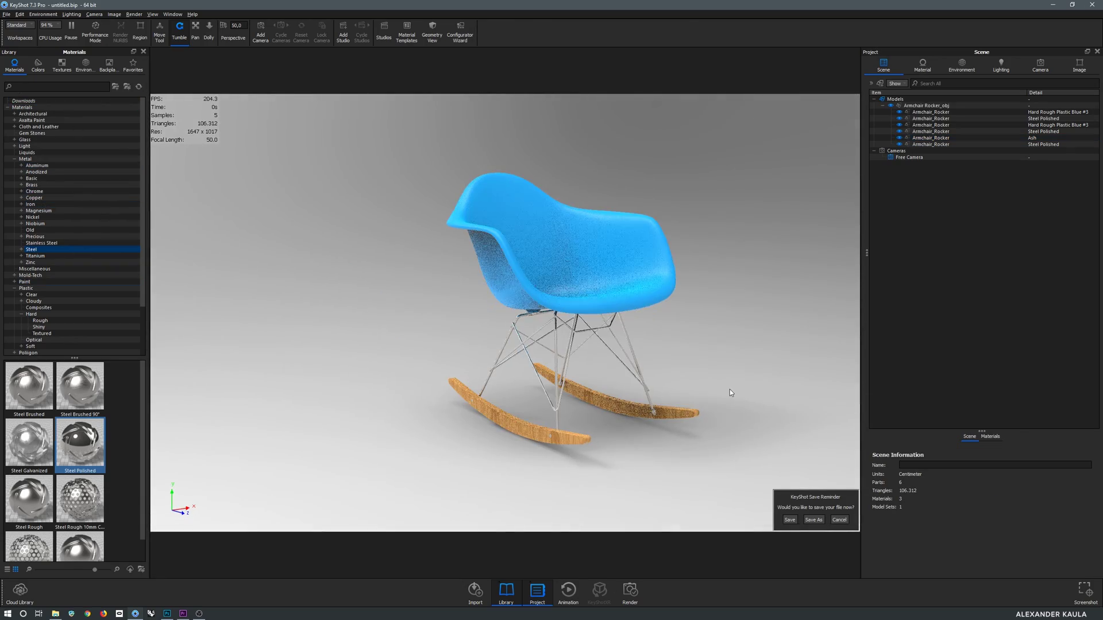
{"action": "scroll", "coordinate": [91, 246], "scroll_direction": "down", "scroll_amount": 3}
Apply black Hard Rough Plastic to the shell
{"action": "left_click", "coordinate": [89, 269]}
{"action": "left_click", "coordinate": [41, 262]}
{"action": "left_click_drag", "start_coordinate": [28, 385], "coordinate": [569, 301]}
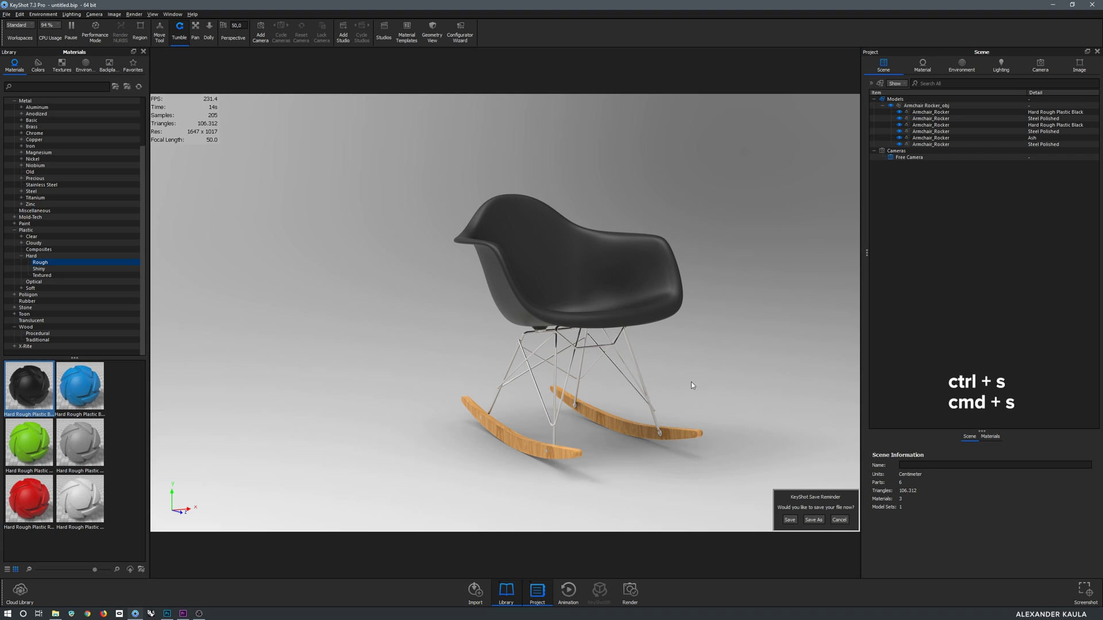
Save the scene as step2.bip
{"action": "key", "text": "ctrl+s"}
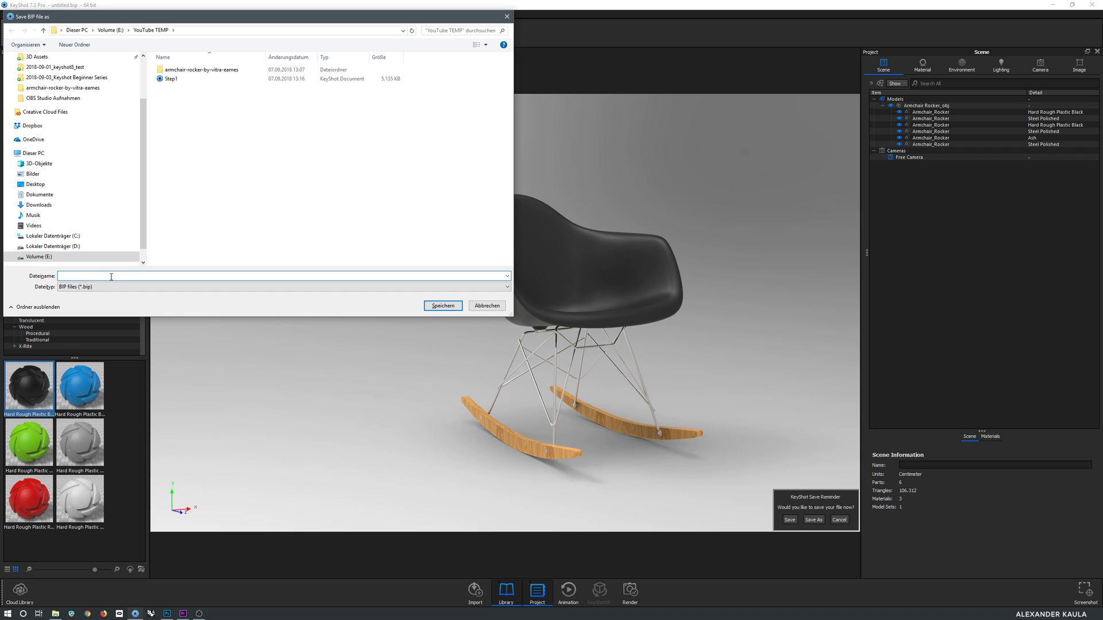
{"action": "type", "text": "ste"}
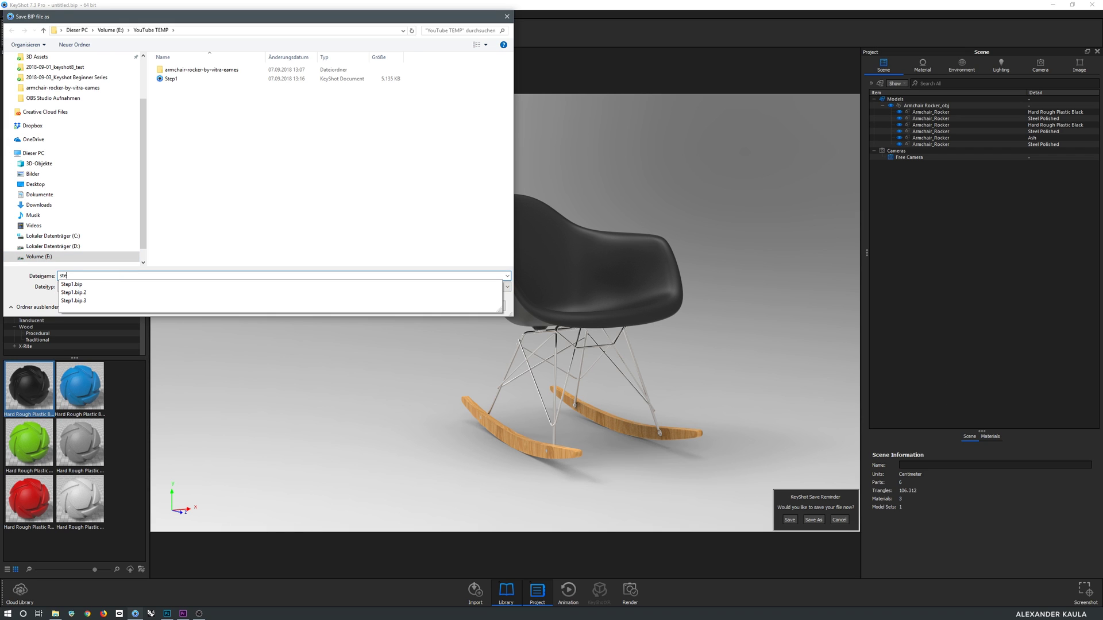
{"action": "type", "text": "p2"}
{"action": "key", "text": "Return"}
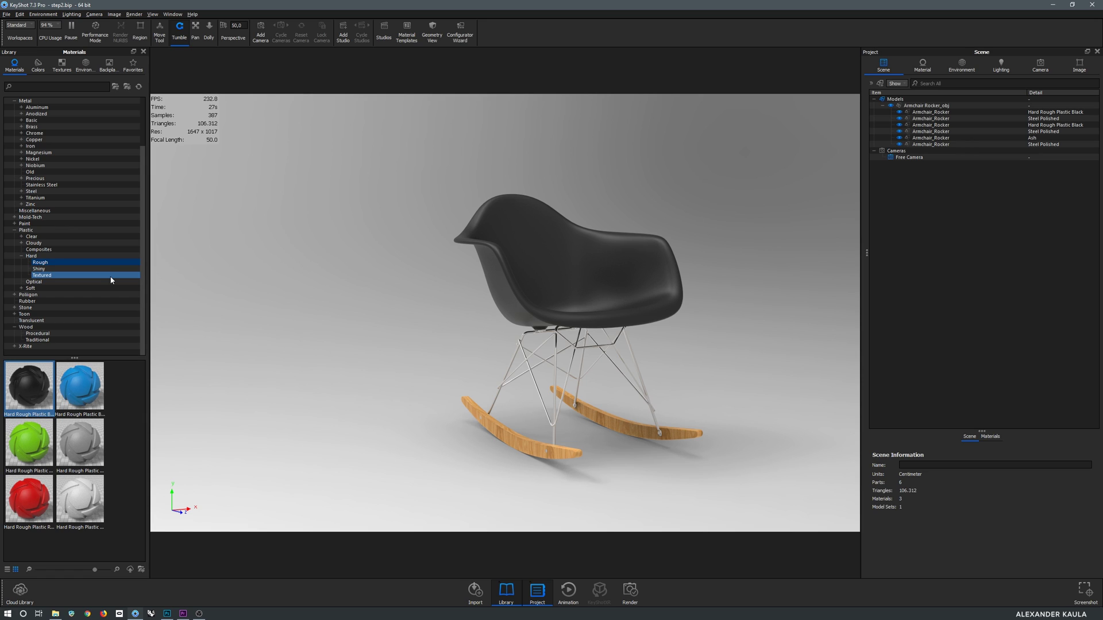
Try green rough plastic on the chair and turn it to a three-quarter view
{"action": "key", "text": "m"}
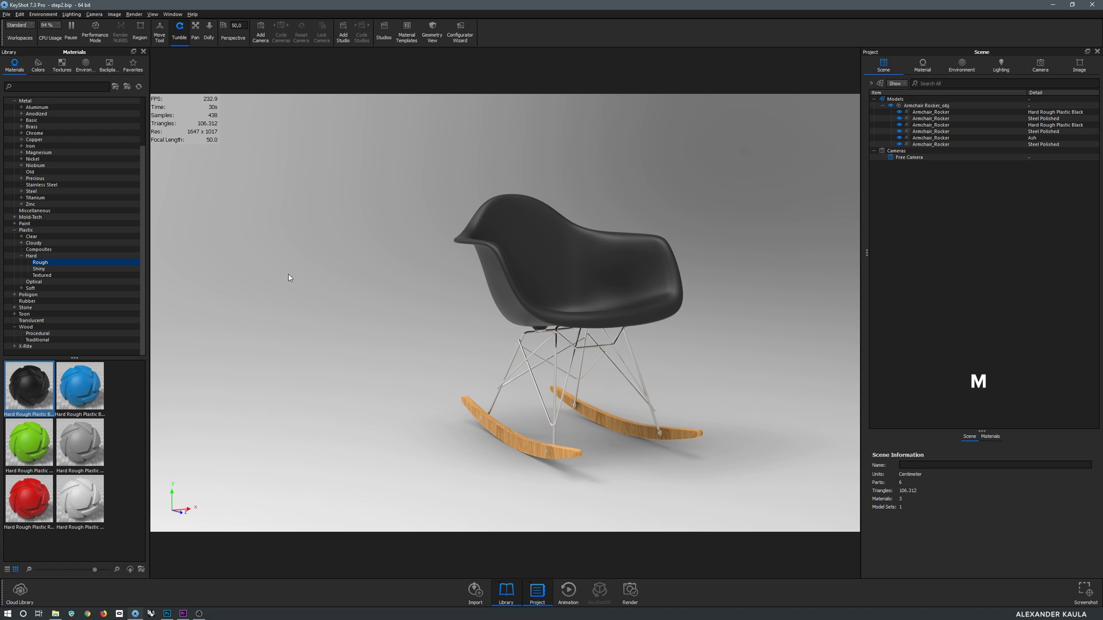
{"action": "key", "text": "m"}
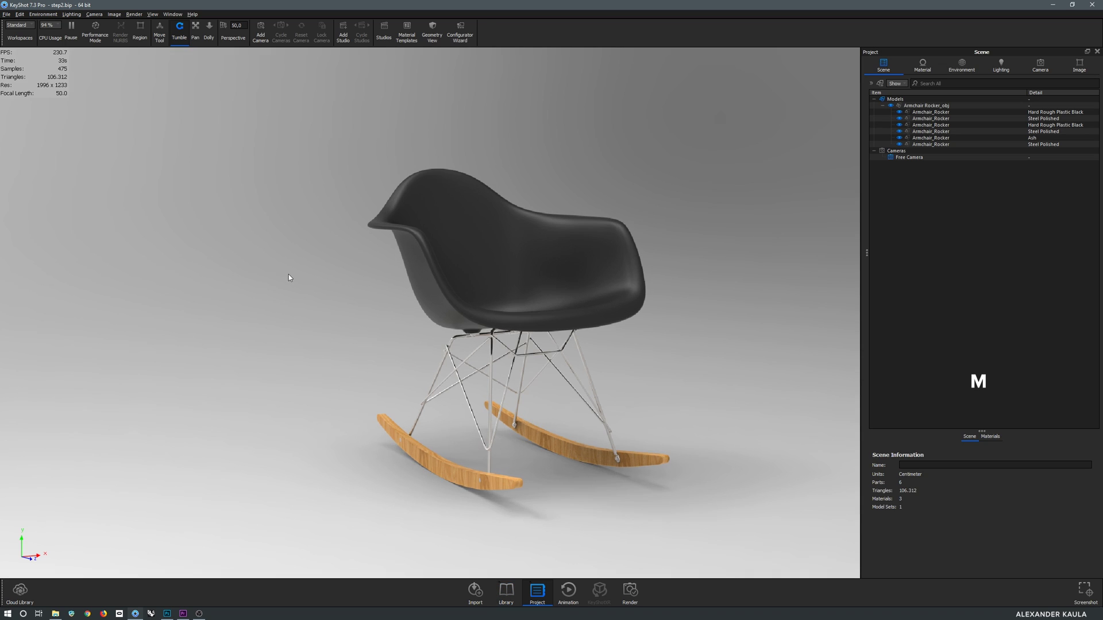
{"action": "key", "text": "m"}
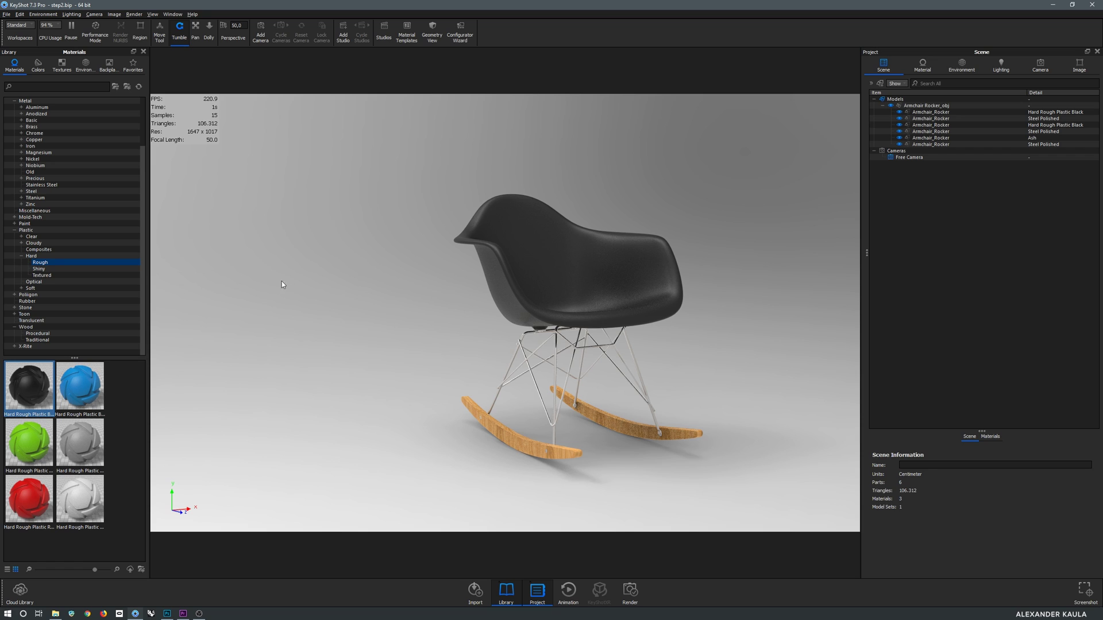
{"action": "left_click_drag", "start_coordinate": [32, 446], "coordinate": [543, 448]}
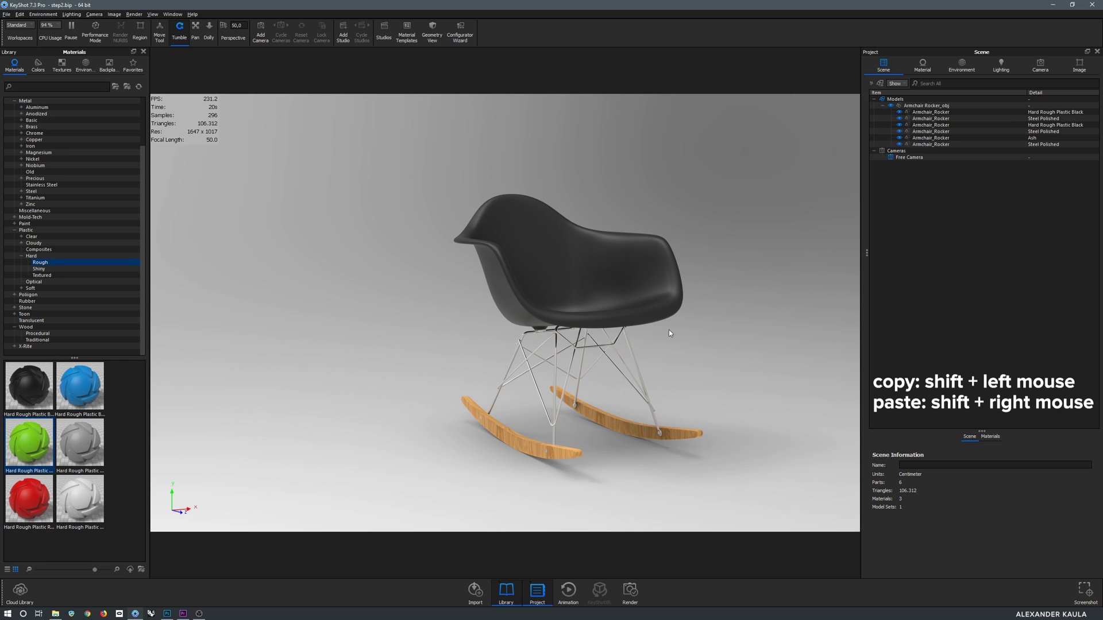
{"action": "left_click_drag", "start_coordinate": [669, 333], "coordinate": [584, 296]}
{"action": "scroll", "coordinate": [585, 296], "scroll_direction": "up", "scroll_amount": 5}
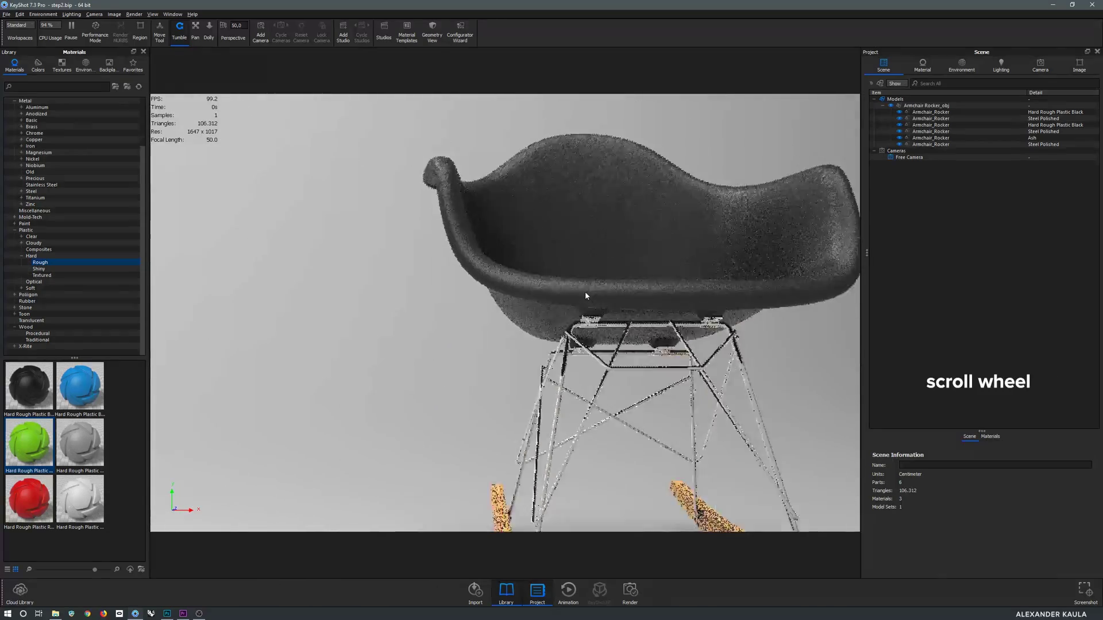
{"action": "scroll", "coordinate": [585, 291], "scroll_direction": "down", "scroll_amount": 5}
{"action": "middle_click_drag", "start_coordinate": [551, 293], "coordinate": [502, 287]}
{"action": "left_click_drag", "start_coordinate": [550, 285], "coordinate": [632, 330]}
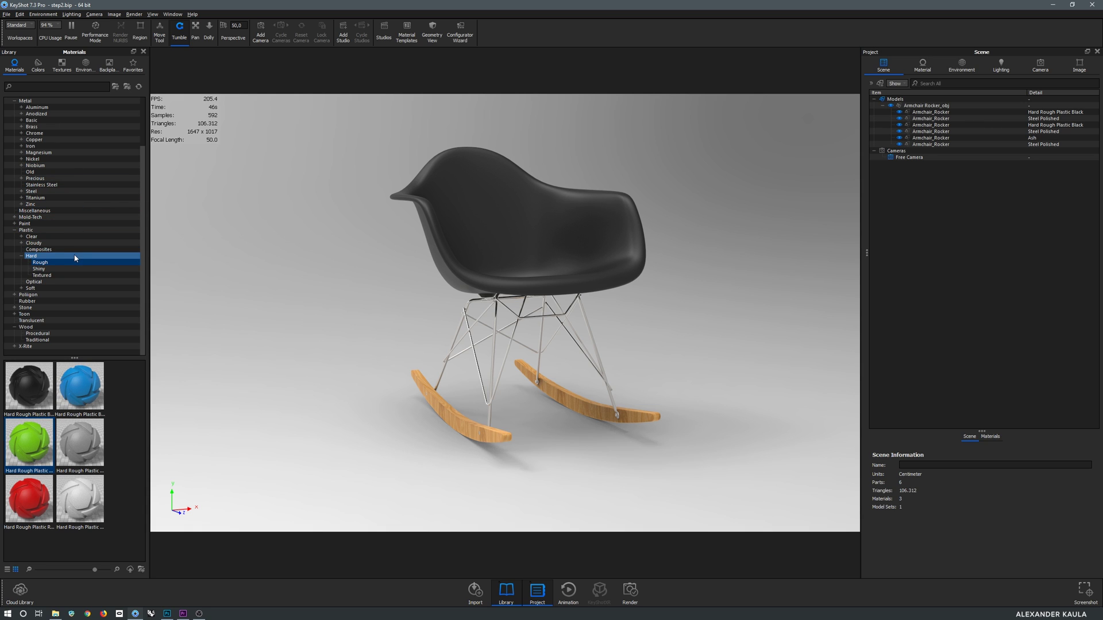
Apply Clear Rough Plastic White to the chair shell and the rockers
{"action": "left_click", "coordinate": [57, 236]}
{"action": "left_click_drag", "start_coordinate": [80, 545], "coordinate": [447, 426]}
{"action": "left_click_drag", "start_coordinate": [447, 426], "coordinate": [553, 362]}
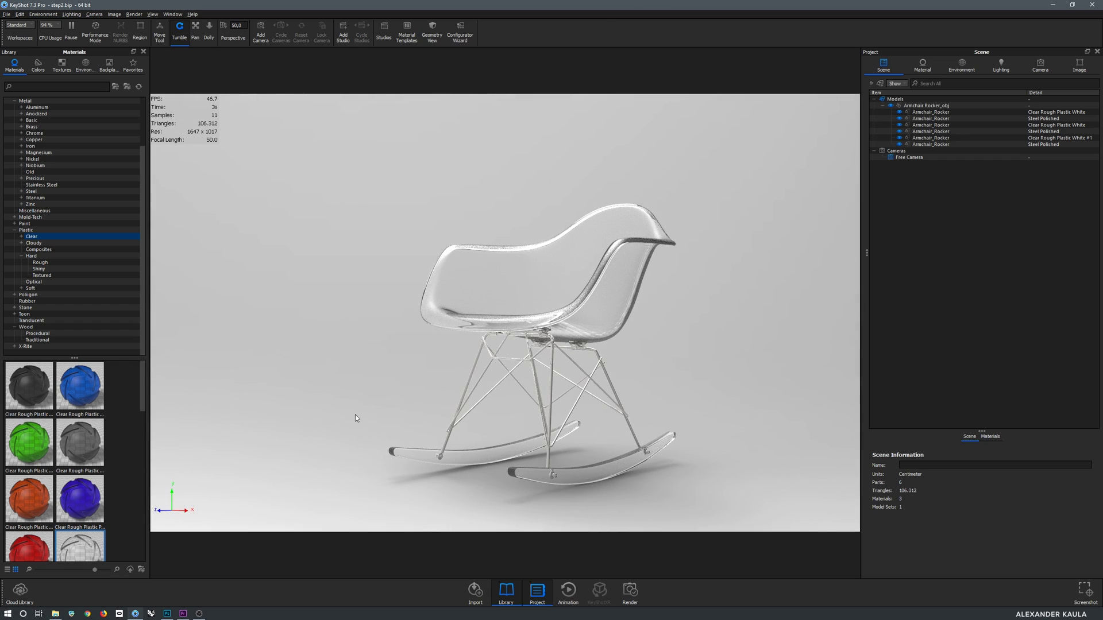